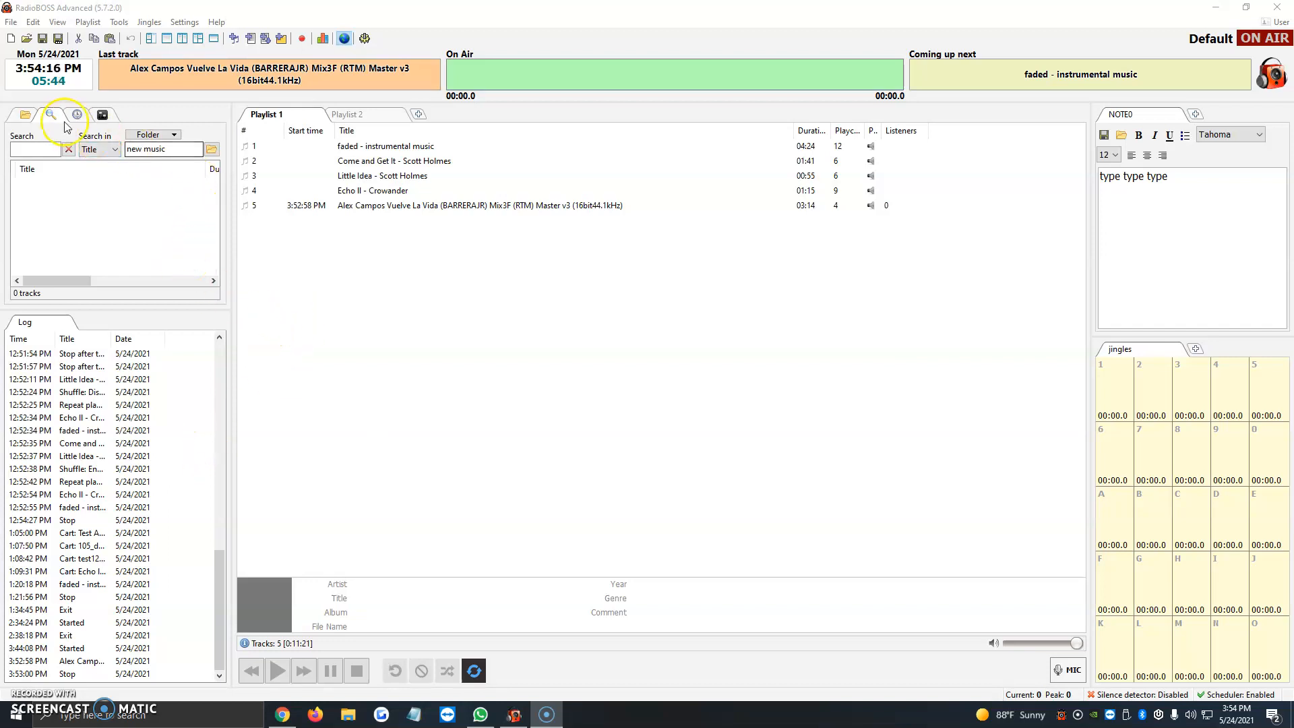
# Step: Browse the library, scheduler and equalizer panels, ending back on the track search panel
pyautogui.click(28, 115)
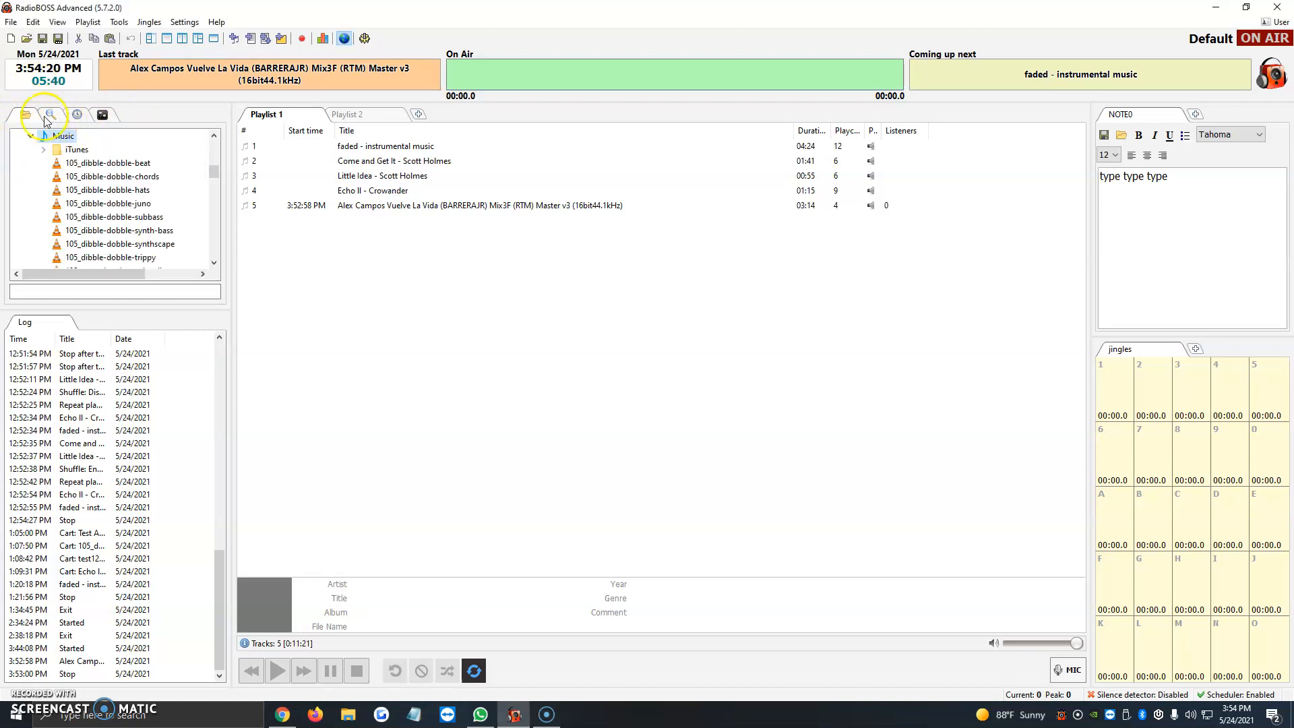
pyautogui.click(59, 115)
pyautogui.click(77, 114)
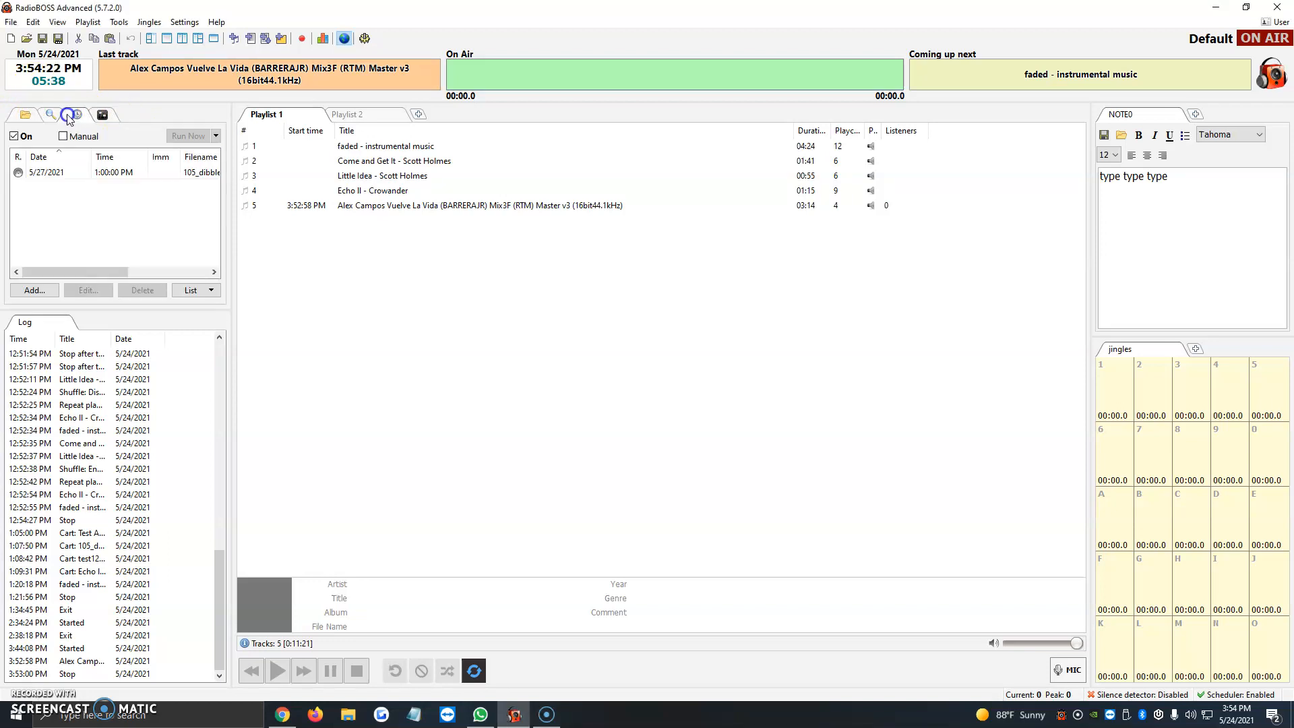
pyautogui.click(102, 114)
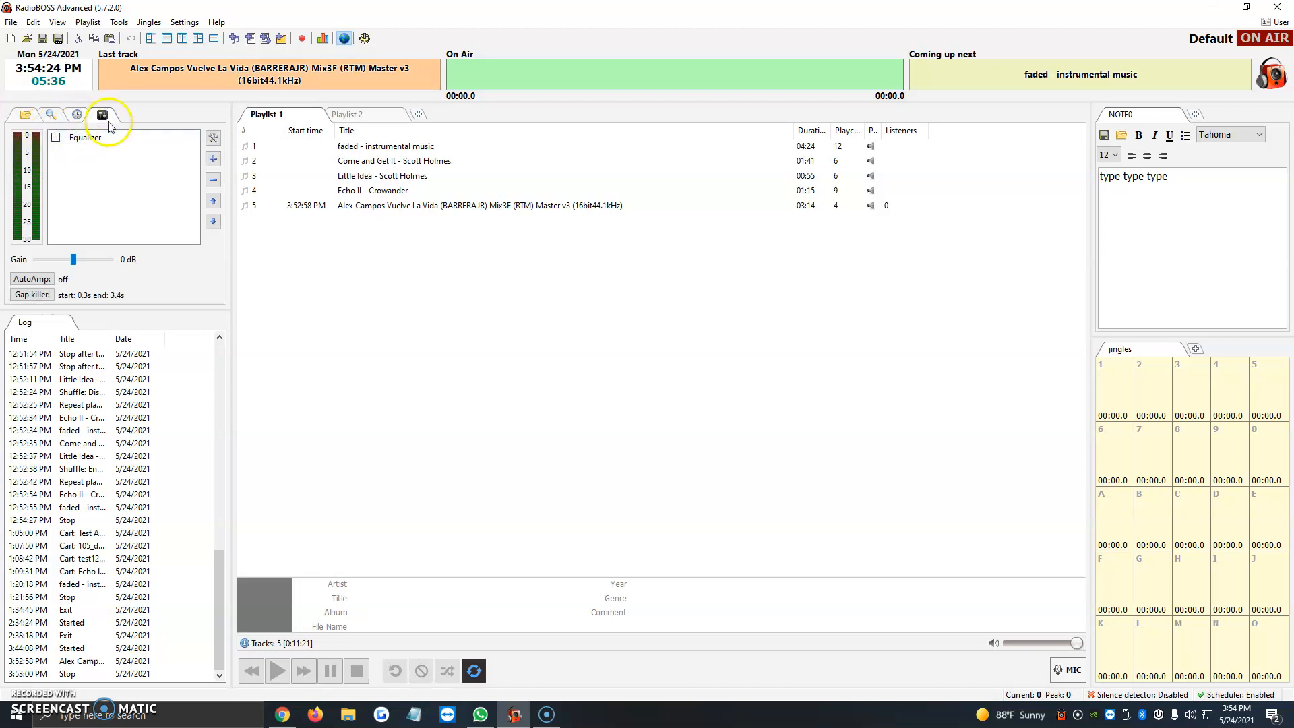
pyautogui.click(50, 116)
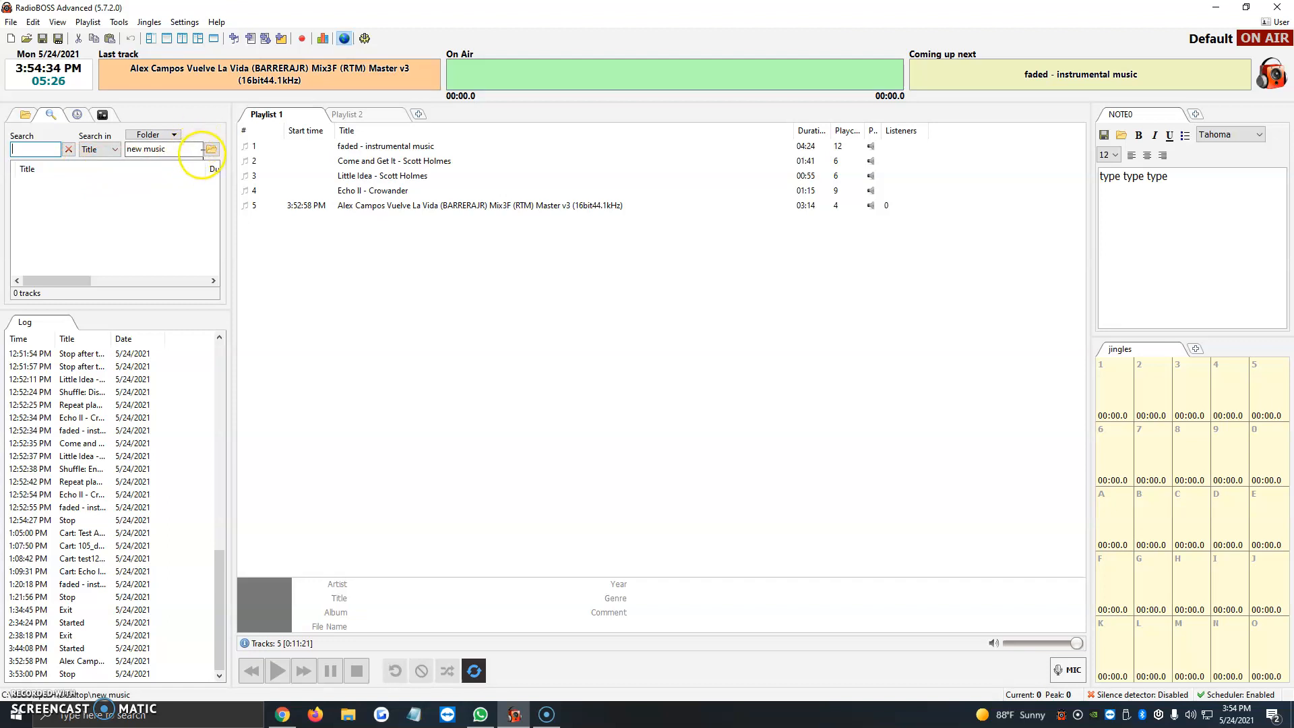
# Step: Set 'Search in' to Folder and choose Desktop > new music as the search folder
pyautogui.click(152, 135)
pyautogui.click(151, 150)
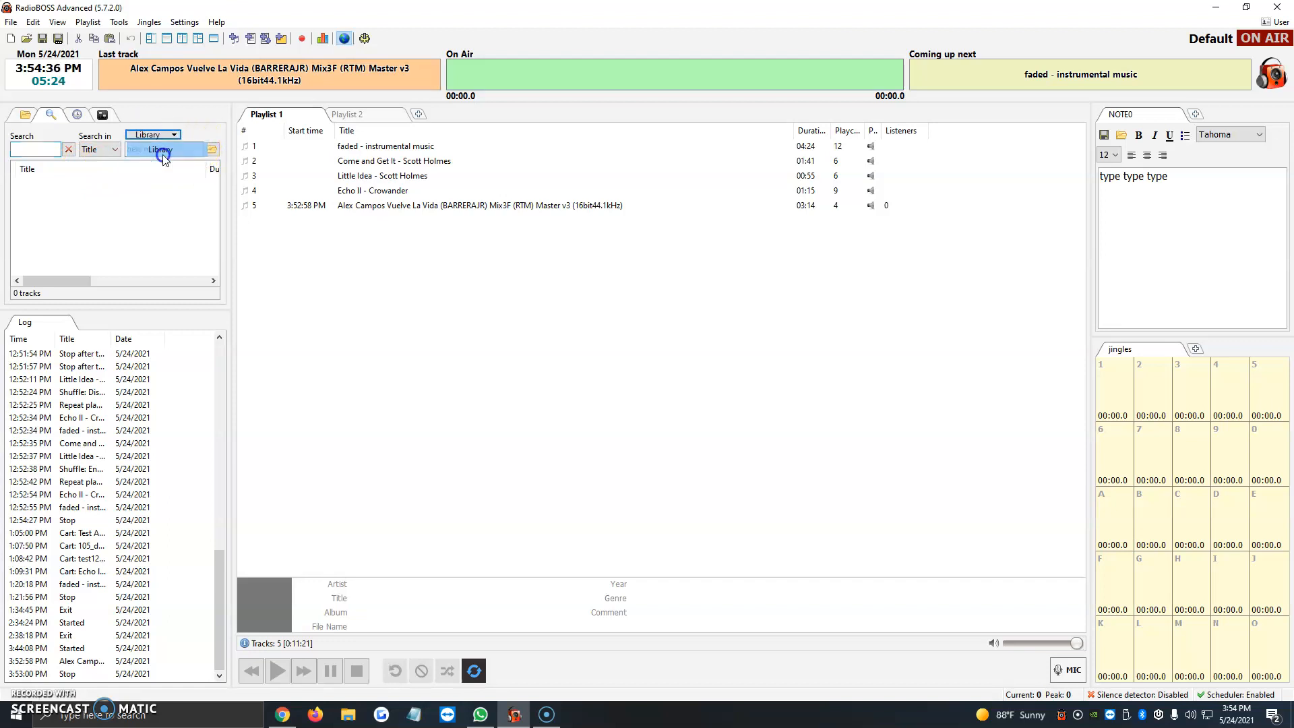
pyautogui.click(152, 134)
pyautogui.click(151, 142)
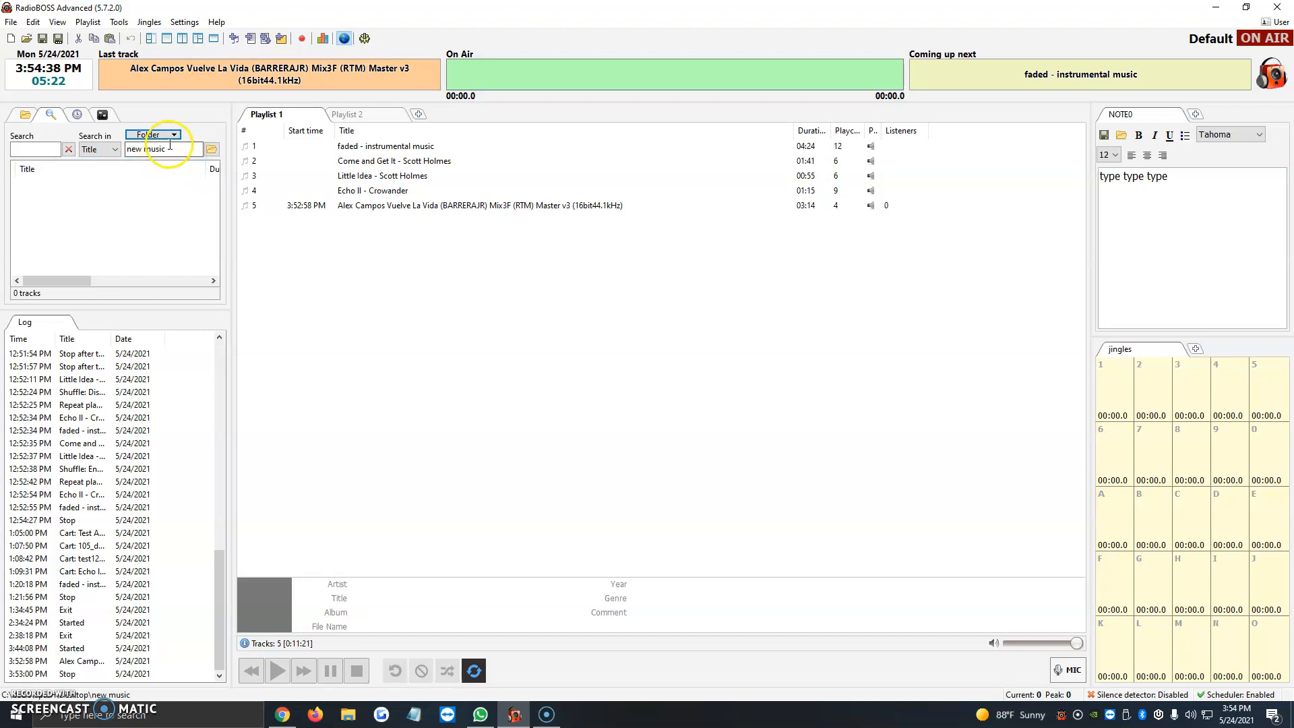
pyautogui.click(212, 151)
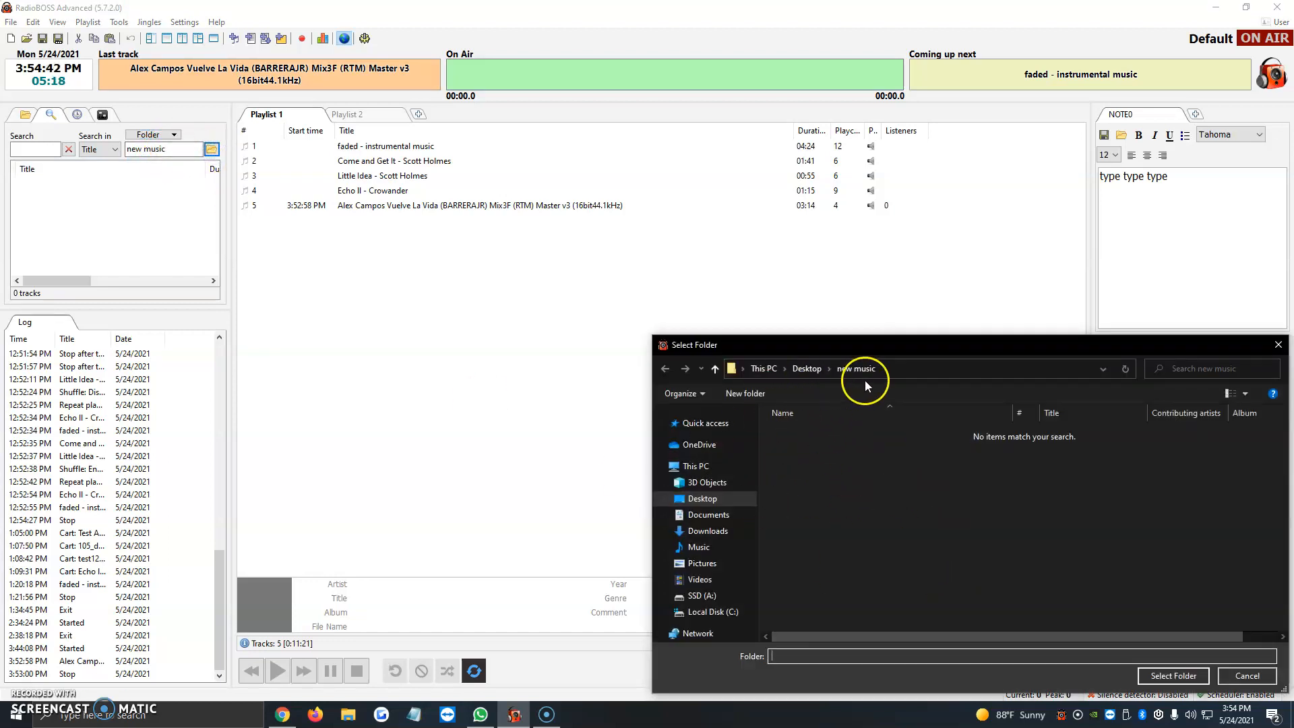
pyautogui.click(1172, 676)
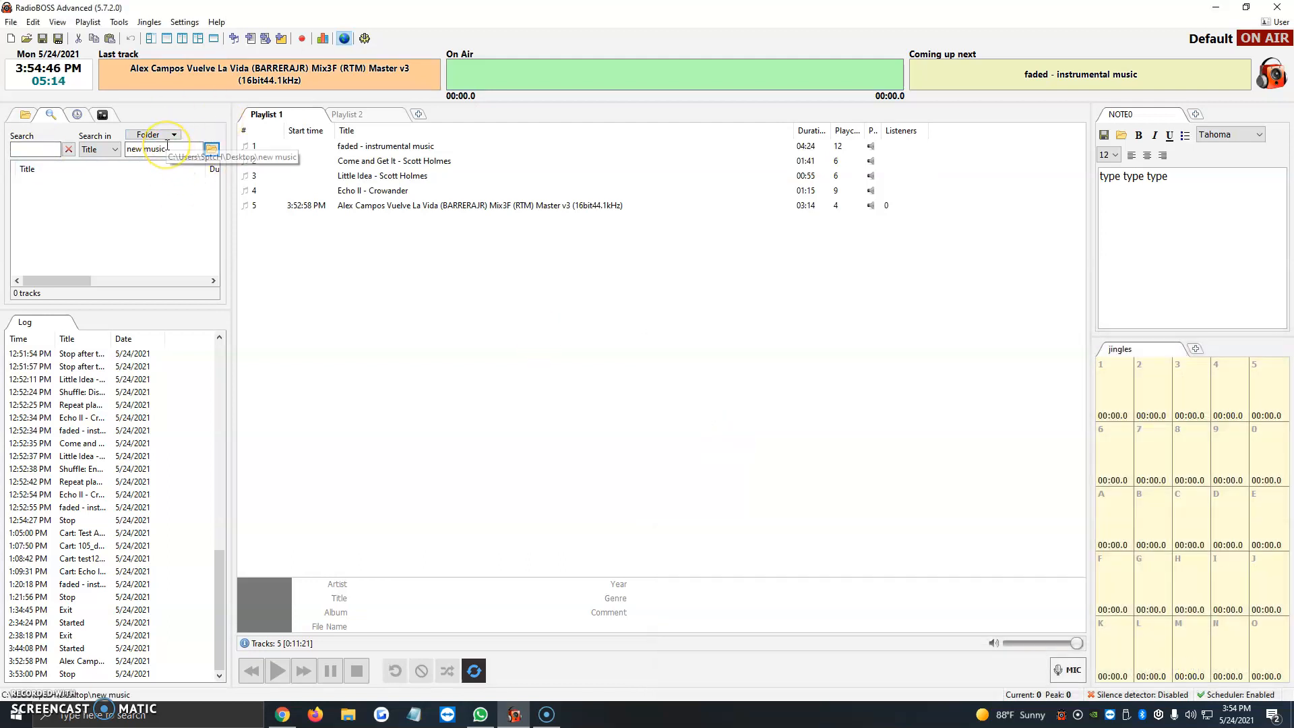
# Step: Focus the Search box, ready to filter the new music folder's tracks by 'alex'
pyautogui.click(85, 184)
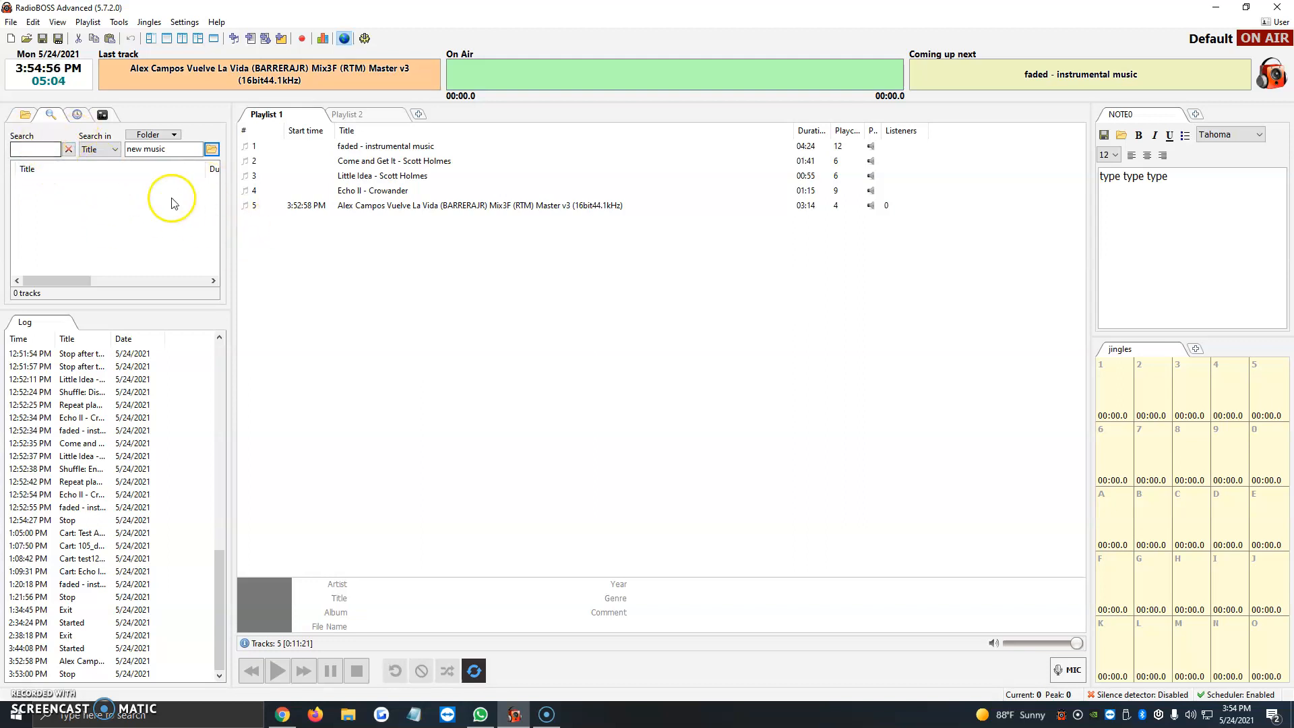
pyautogui.click(96, 151)
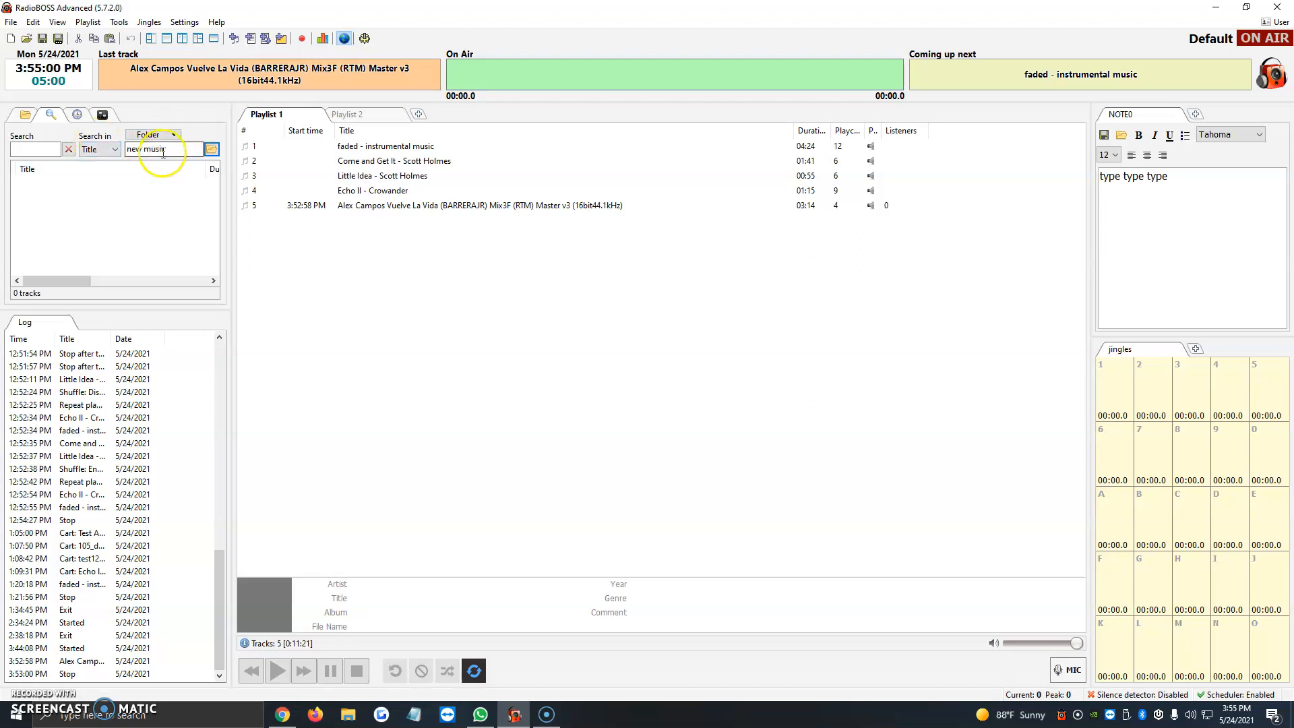
pyautogui.click(41, 150)
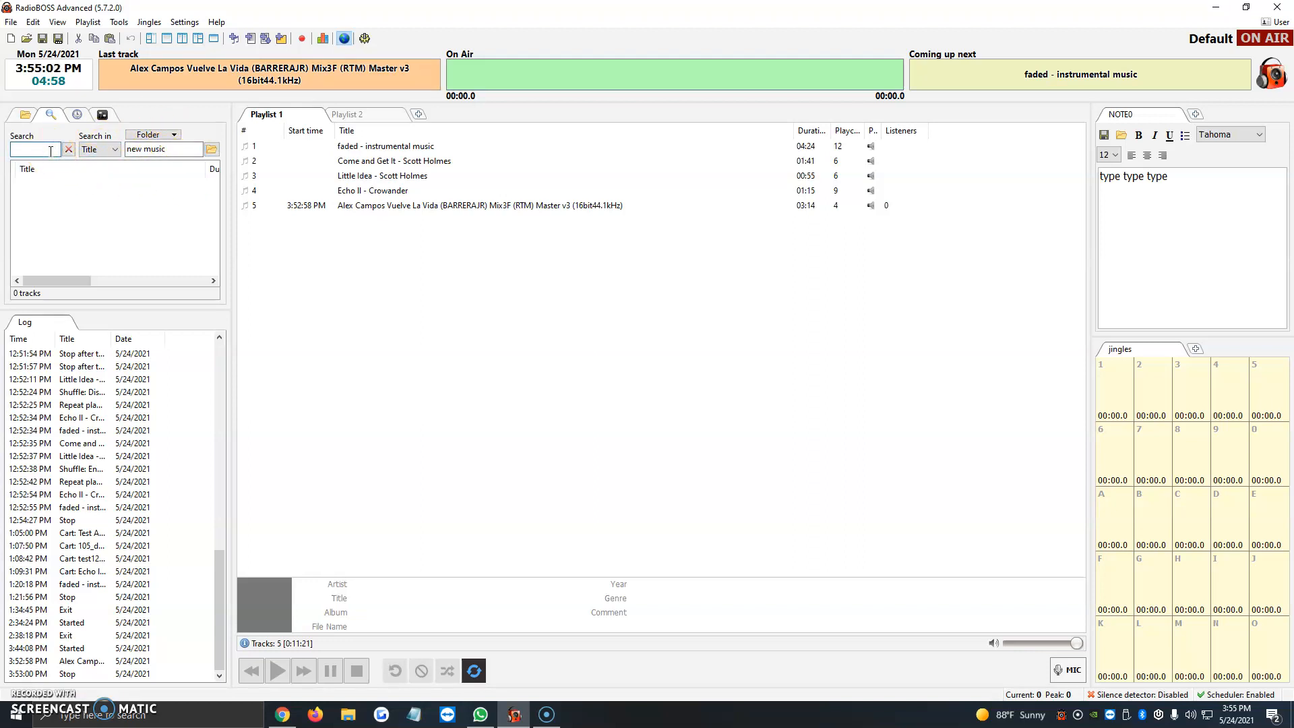
pyautogui.write('alex')
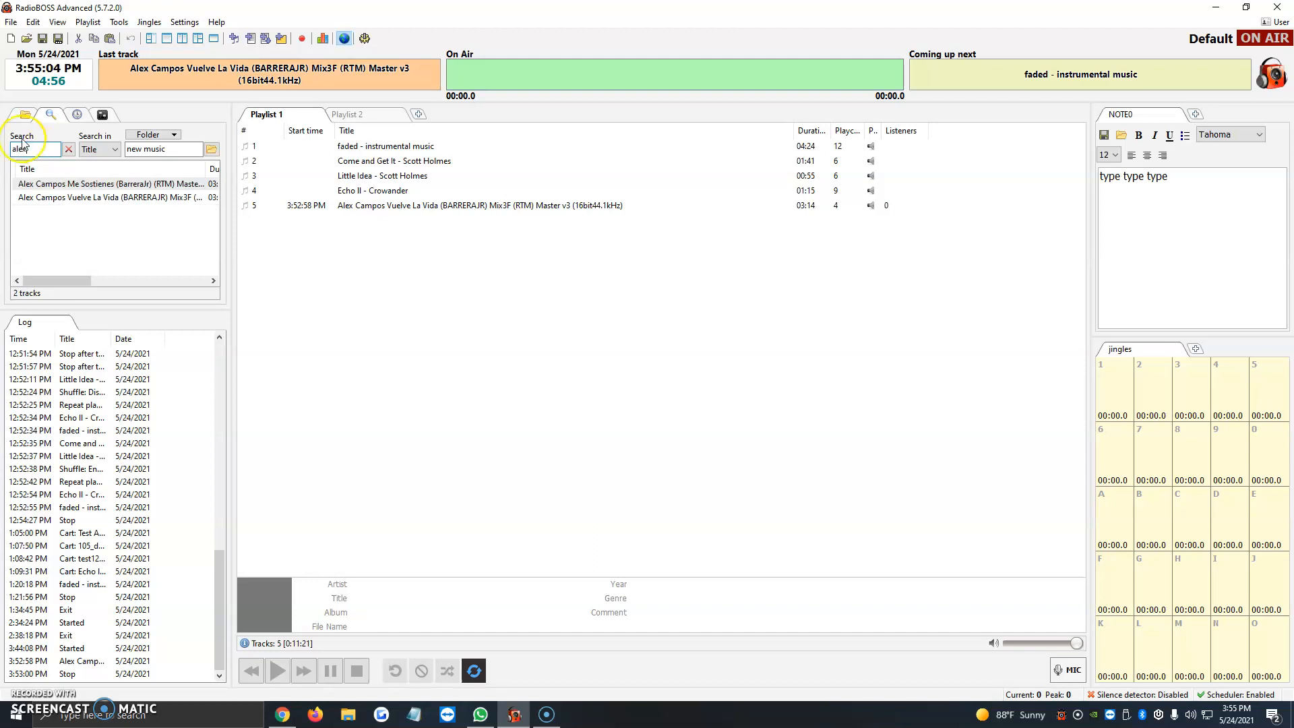
# Step: Drag both Alex Campos results into Playlist 1, play Me Sostienes, then stop playback
pyautogui.click(50, 183)
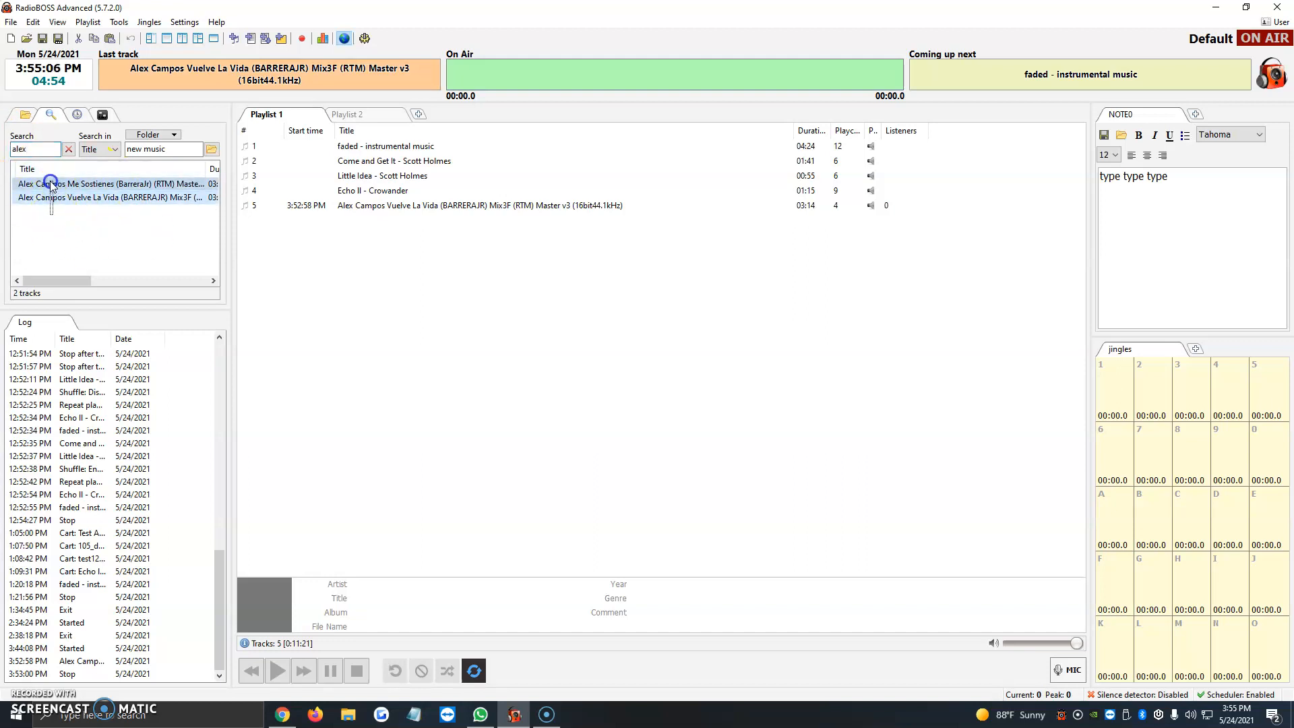
pyautogui.moveTo(57, 187); pyautogui.dragTo(361, 310)
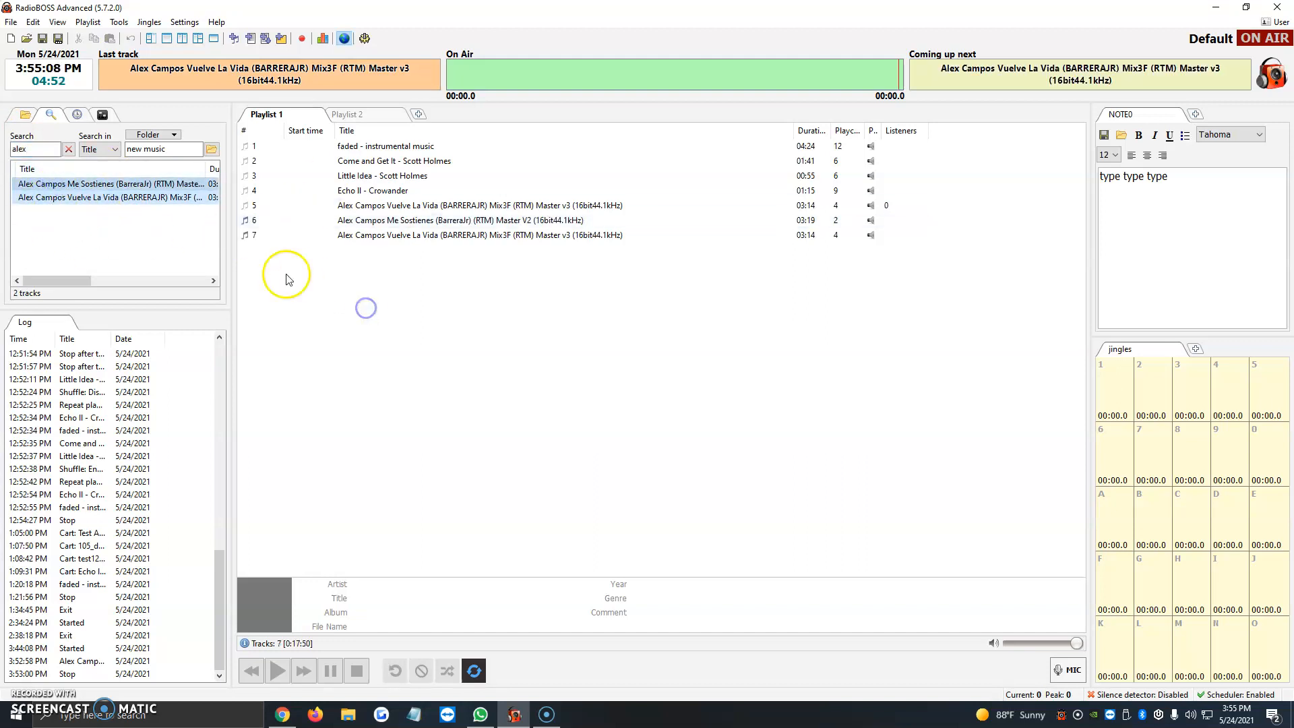
pyautogui.doubleClick(415, 221)
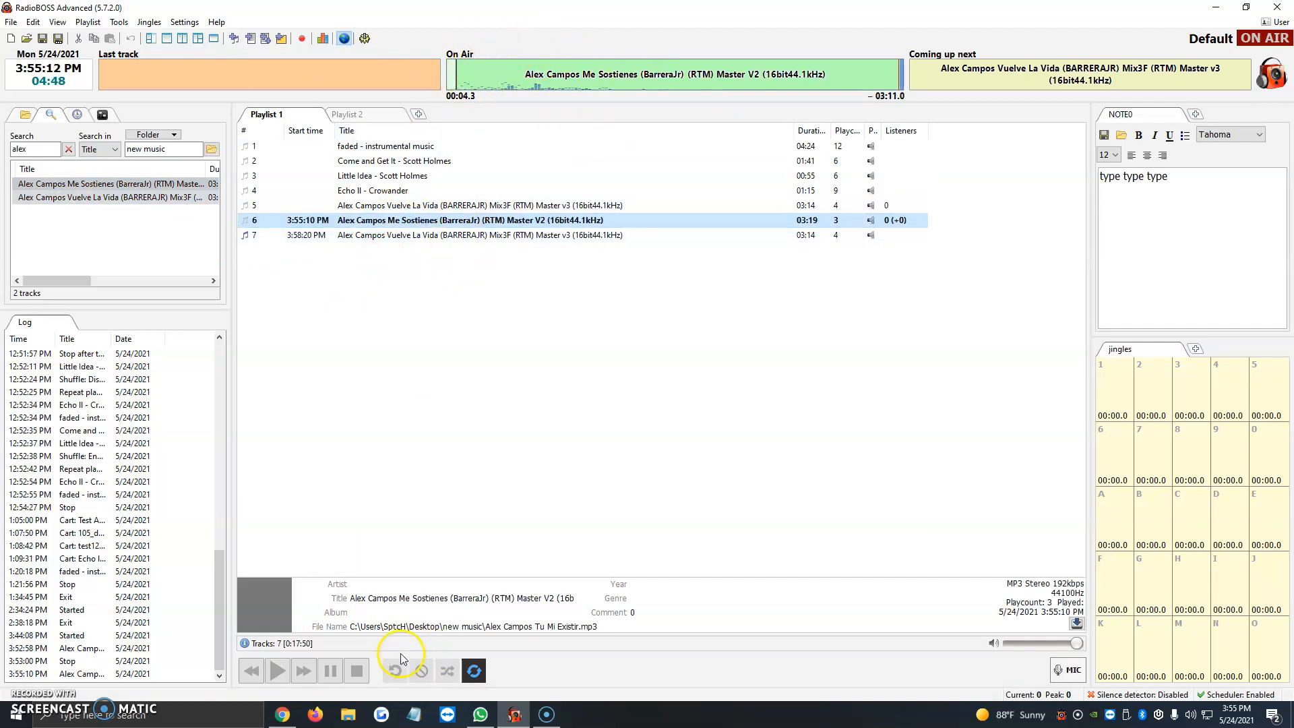
pyautogui.click(361, 671)
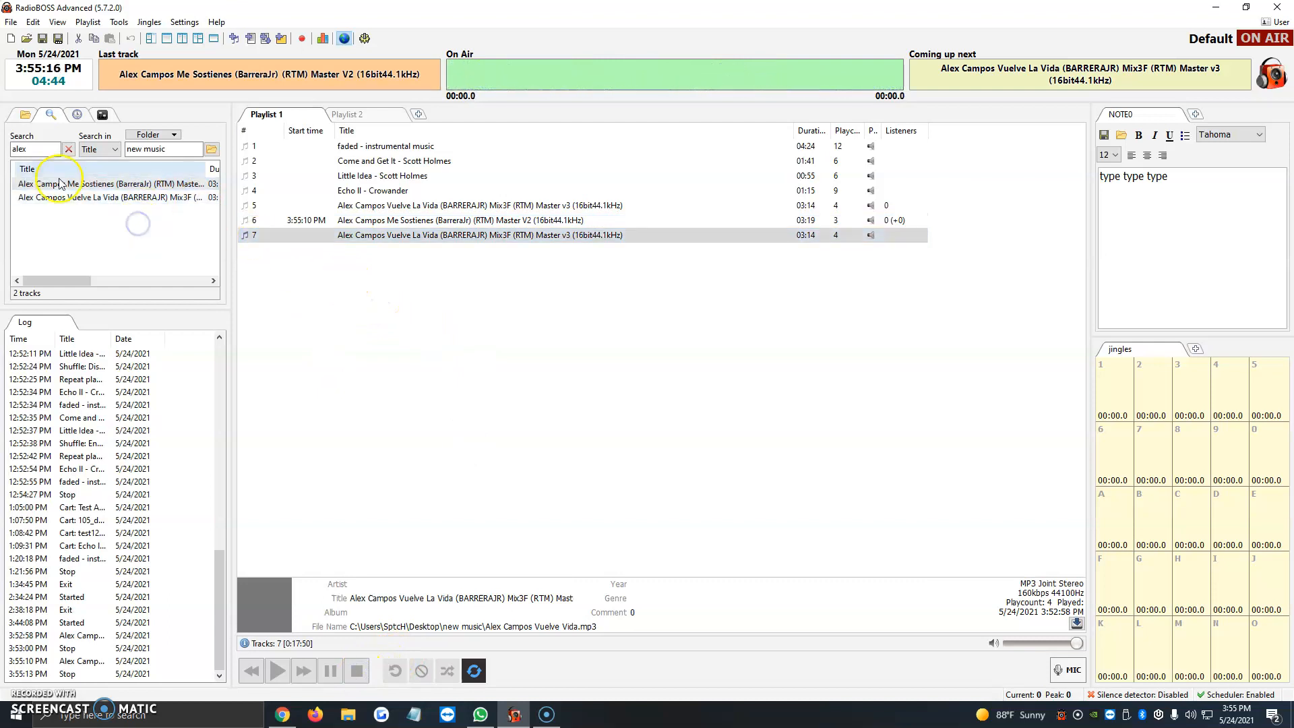
pyautogui.doubleClick(28, 148)
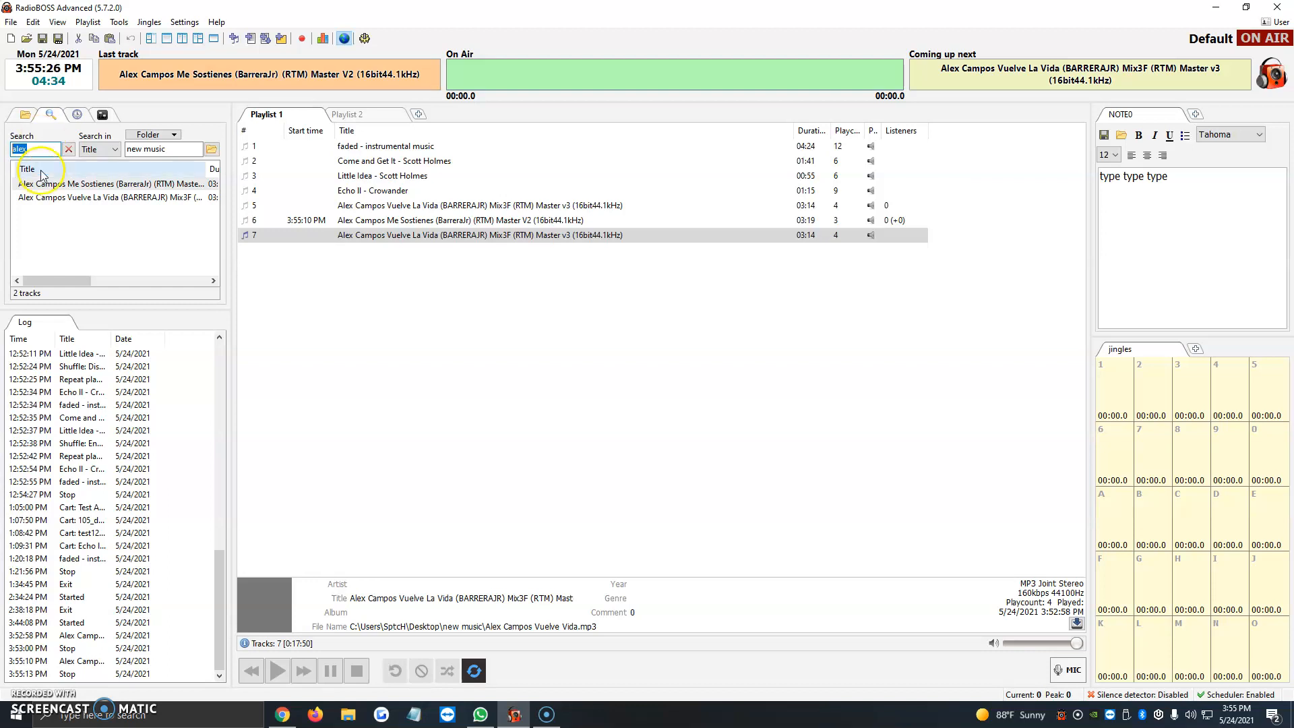
# Step: Reveal an Artist column in the results and resize the Artist and Playcount columns
pyautogui.moveTo(17, 168); pyautogui.dragTo(68, 165)
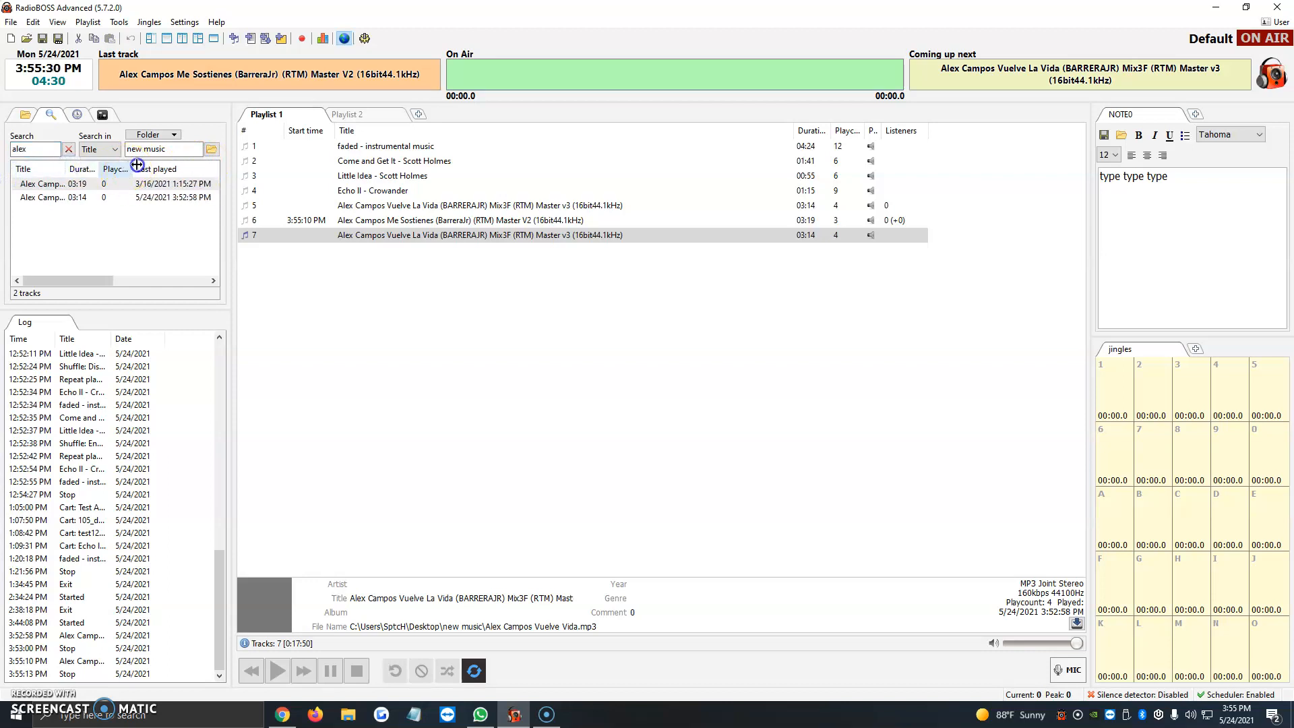
pyautogui.moveTo(133, 169)
pyautogui.mouseDown()
pyautogui.moveTo(117, 169)
pyautogui.moveTo(133, 165)
pyautogui.mouseUp()
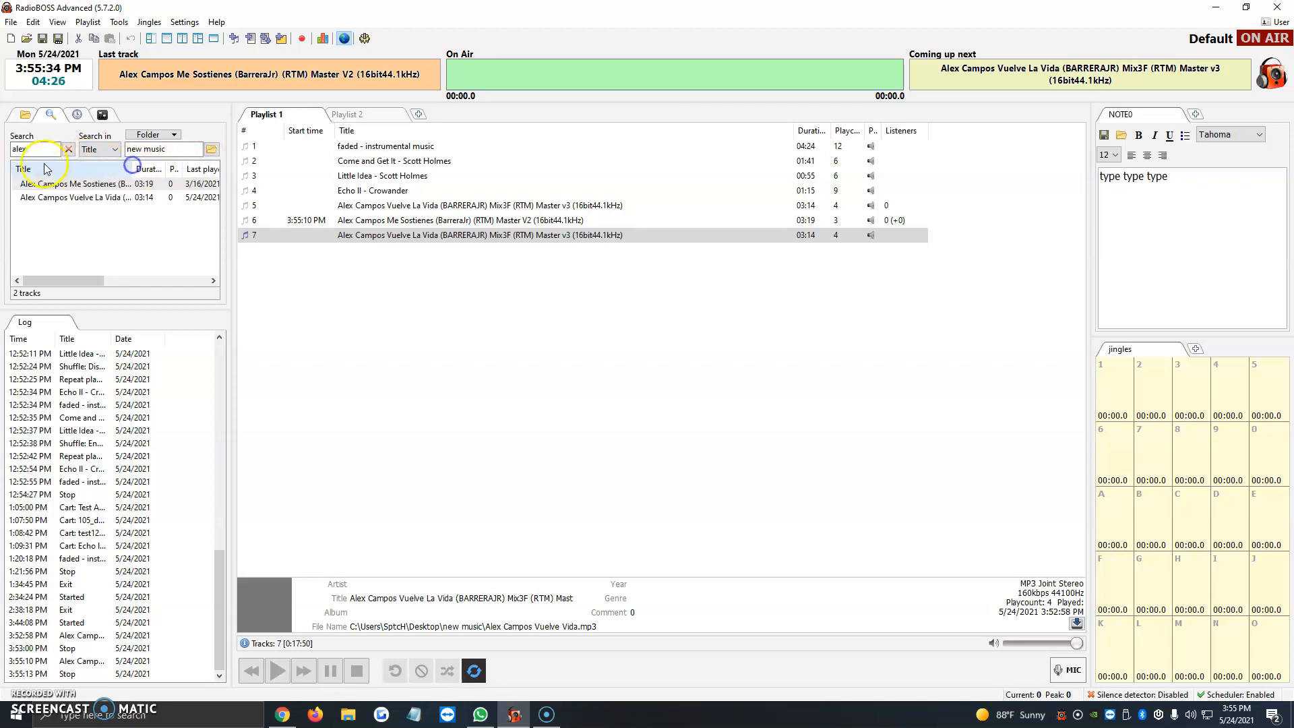
pyautogui.moveTo(14, 169); pyautogui.dragTo(40, 169)
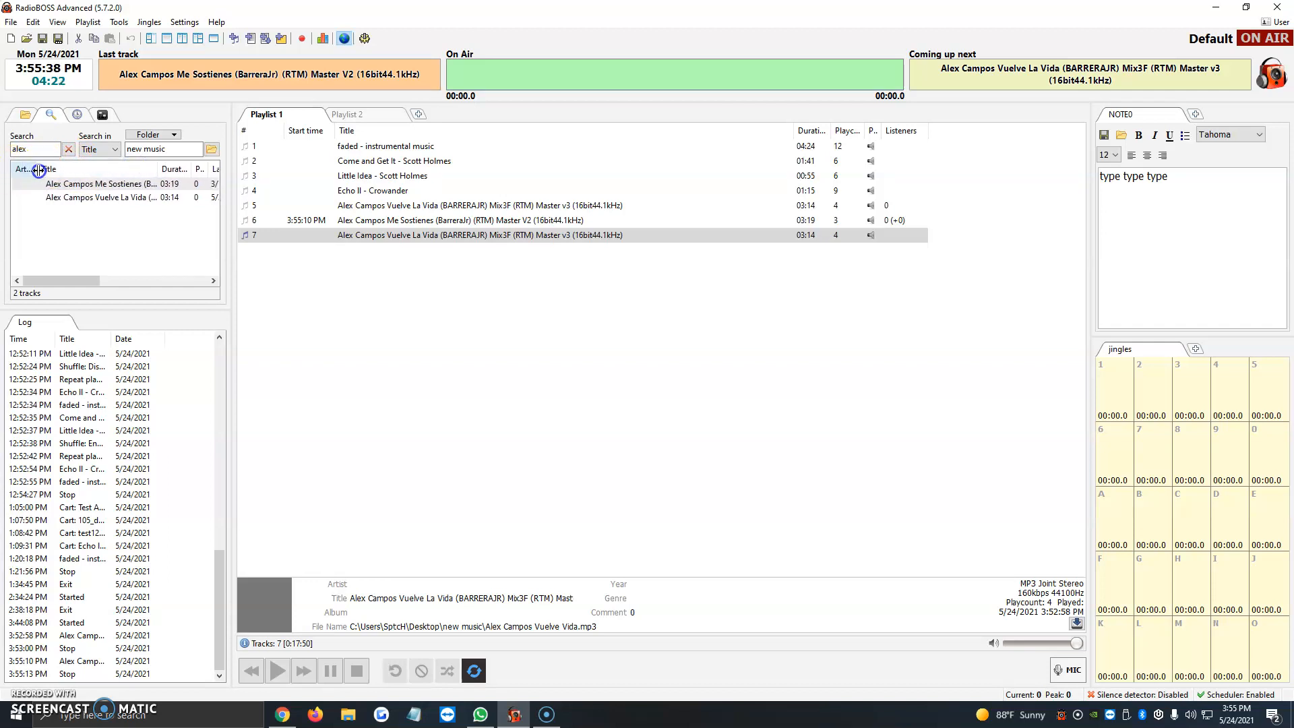
pyautogui.moveTo(38, 170); pyautogui.dragTo(34, 174)
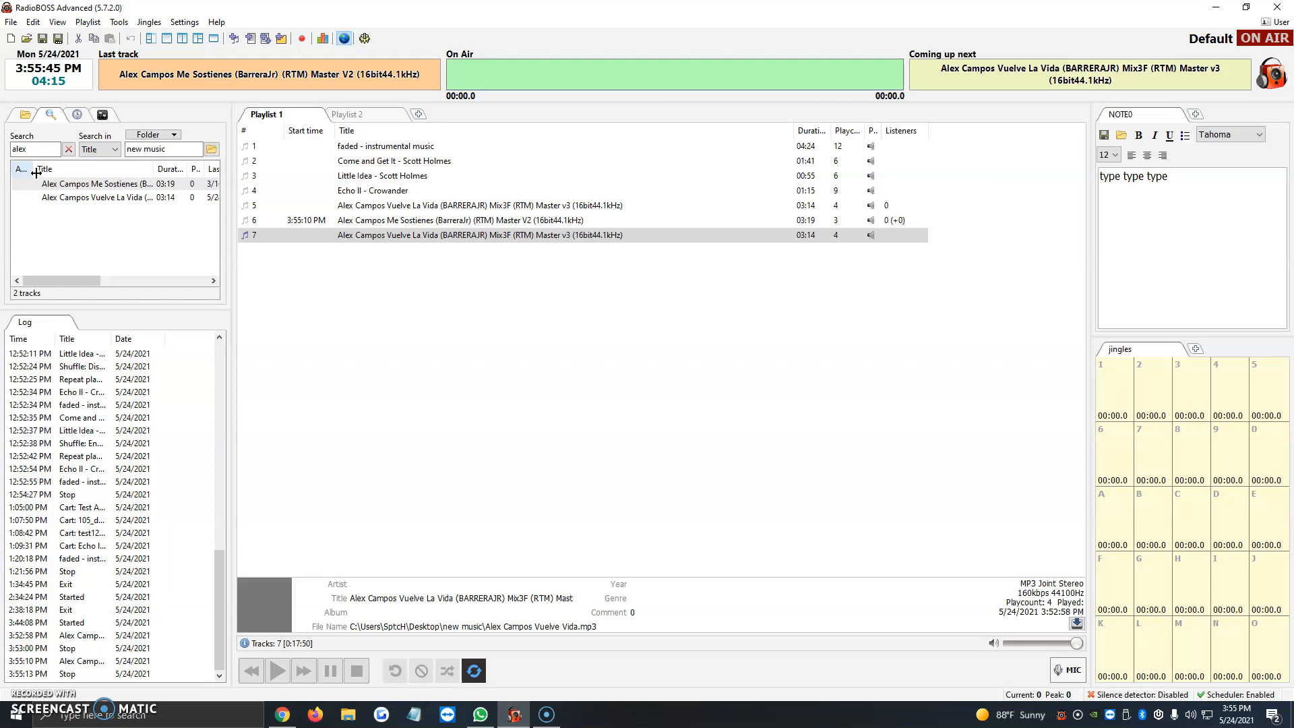
pyautogui.doubleClick(31, 149)
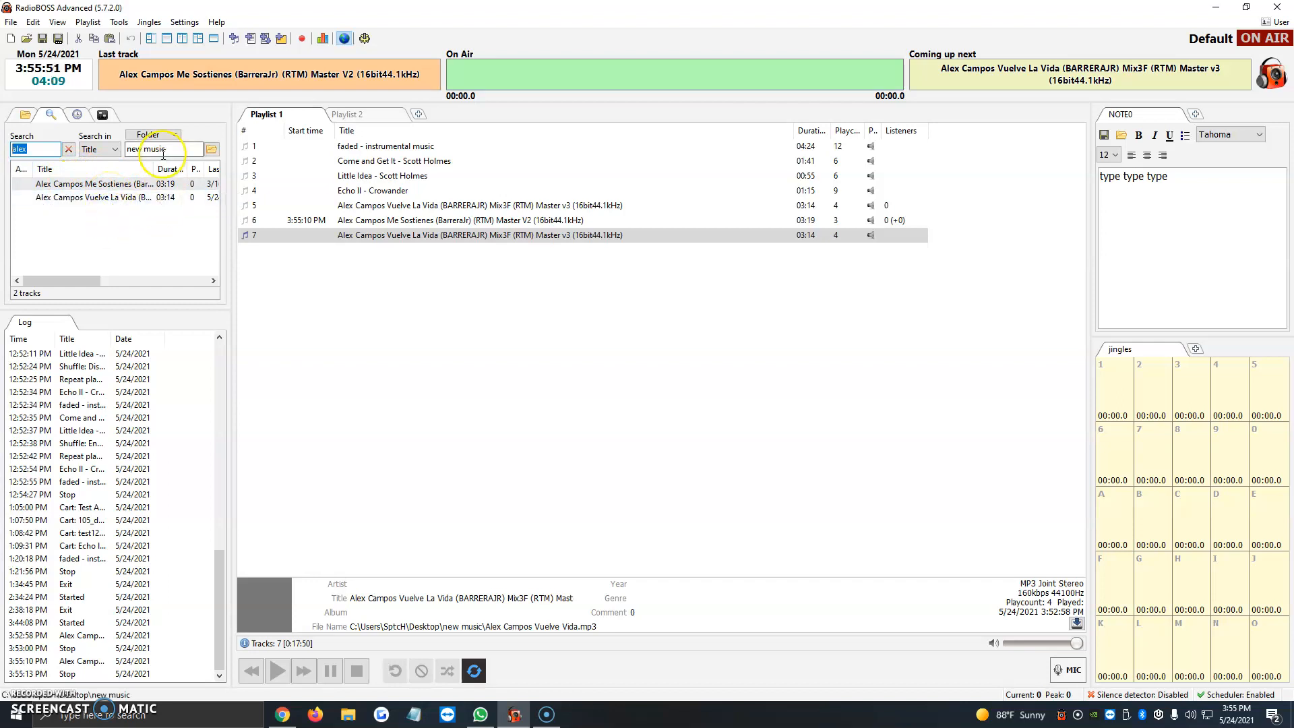
# Step: Append the Alex Campos results to Playlist 1 again, bringing it to ten tracks
pyautogui.moveTo(138, 243); pyautogui.dragTo(122, 179)
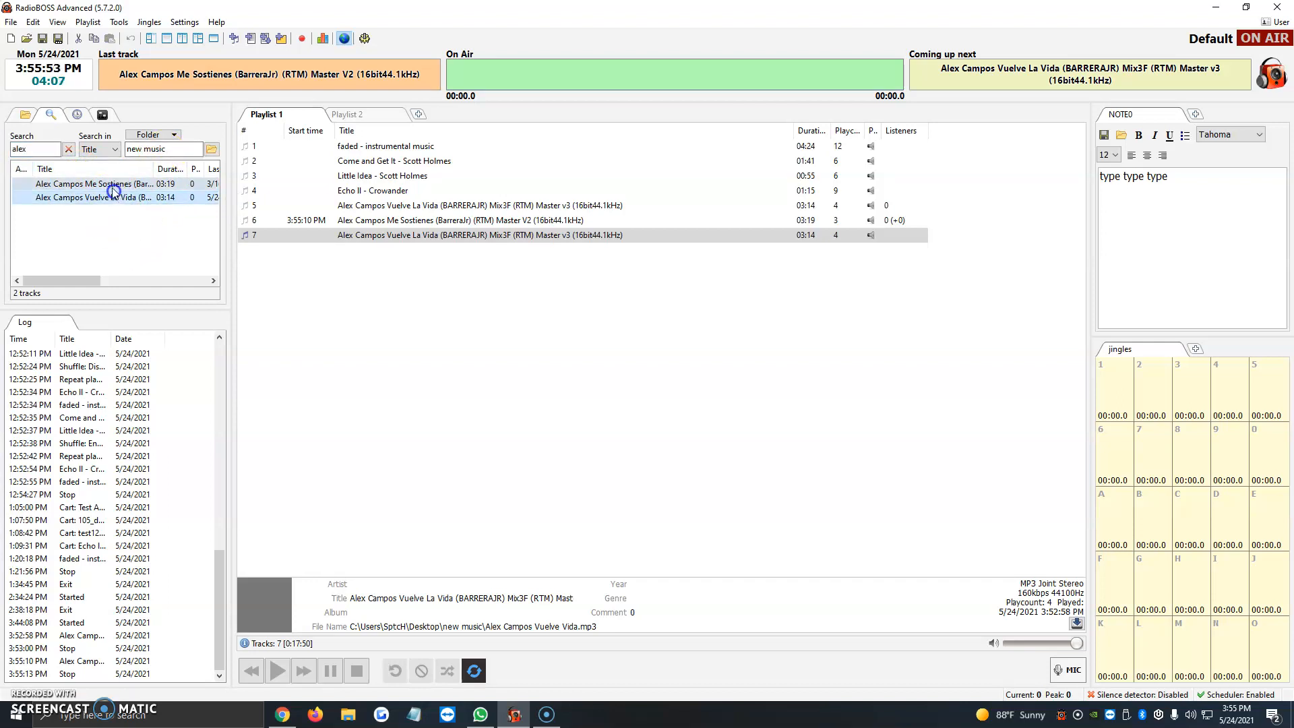
pyautogui.doubleClick(113, 184)
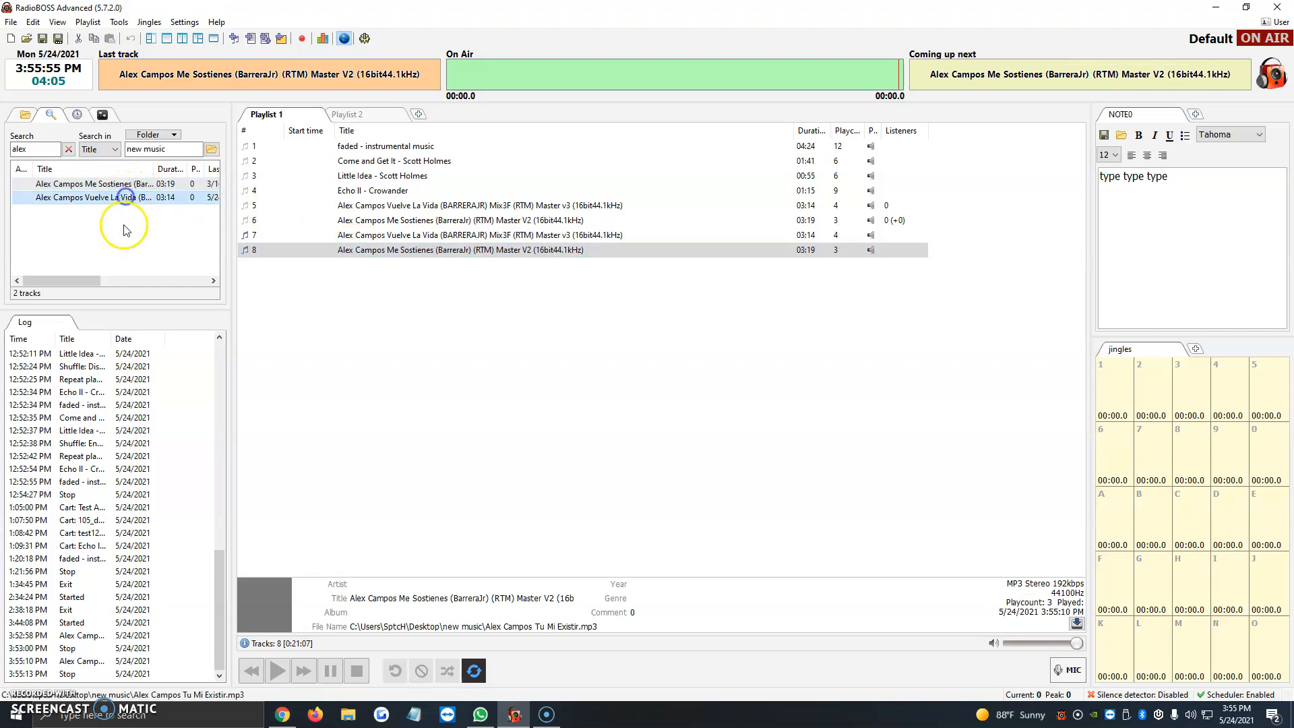
pyautogui.moveTo(130, 227)
pyautogui.mouseDown()
pyautogui.moveTo(100, 185)
pyautogui.moveTo(384, 368)
pyautogui.mouseUp()
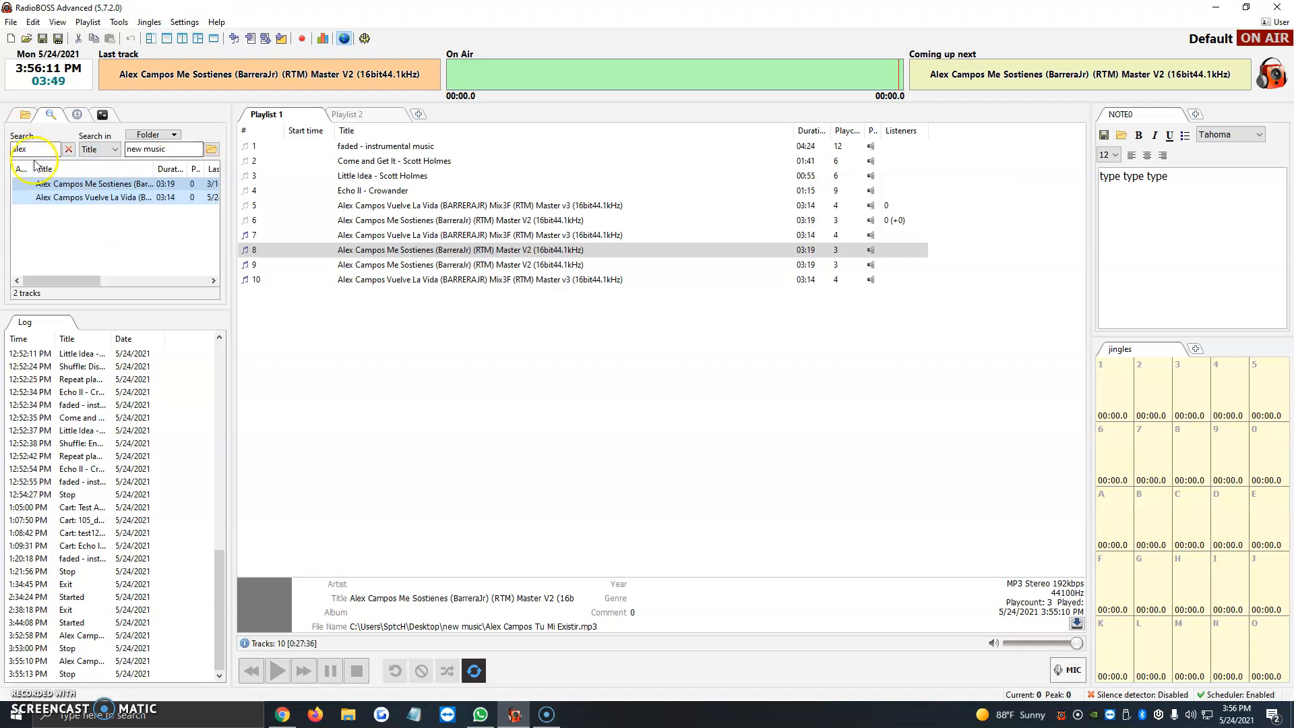
# Step: Cancel the folder chooser and clear the 'alex' term so all 50 folder tracks are listed
pyautogui.click(161, 149)
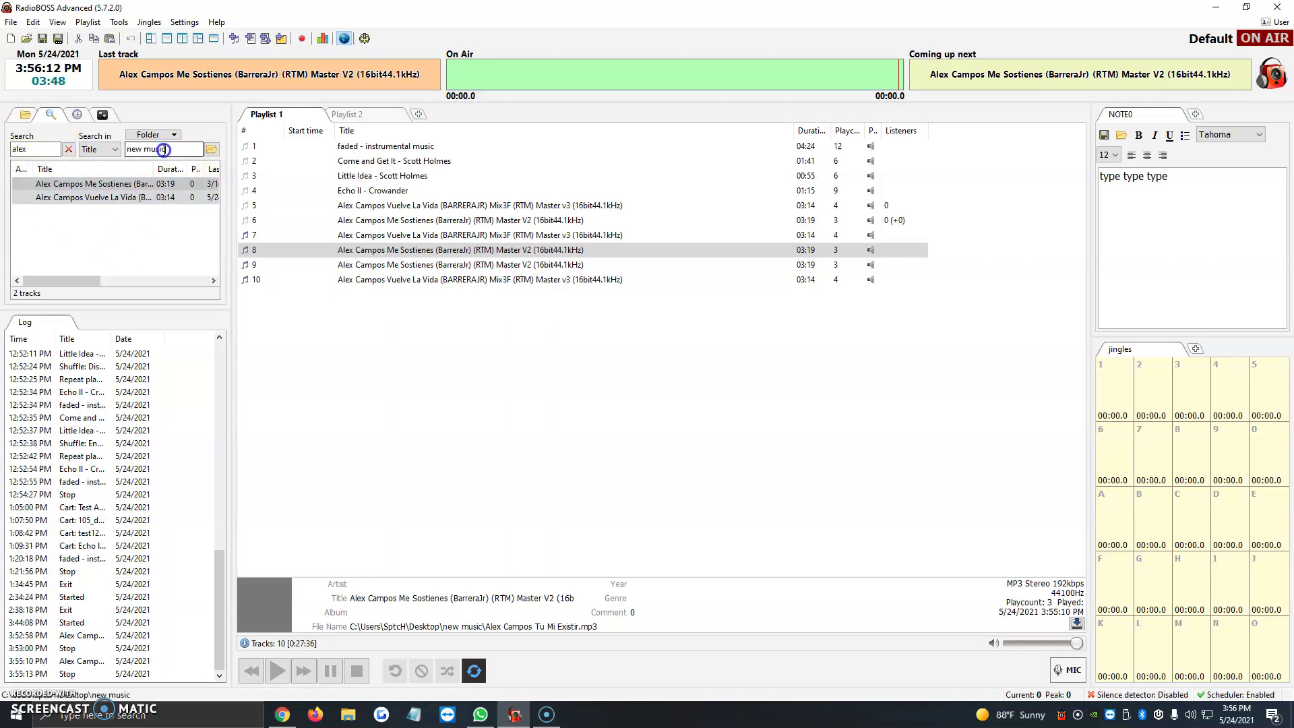
pyautogui.click(211, 149)
pyautogui.click(1191, 672)
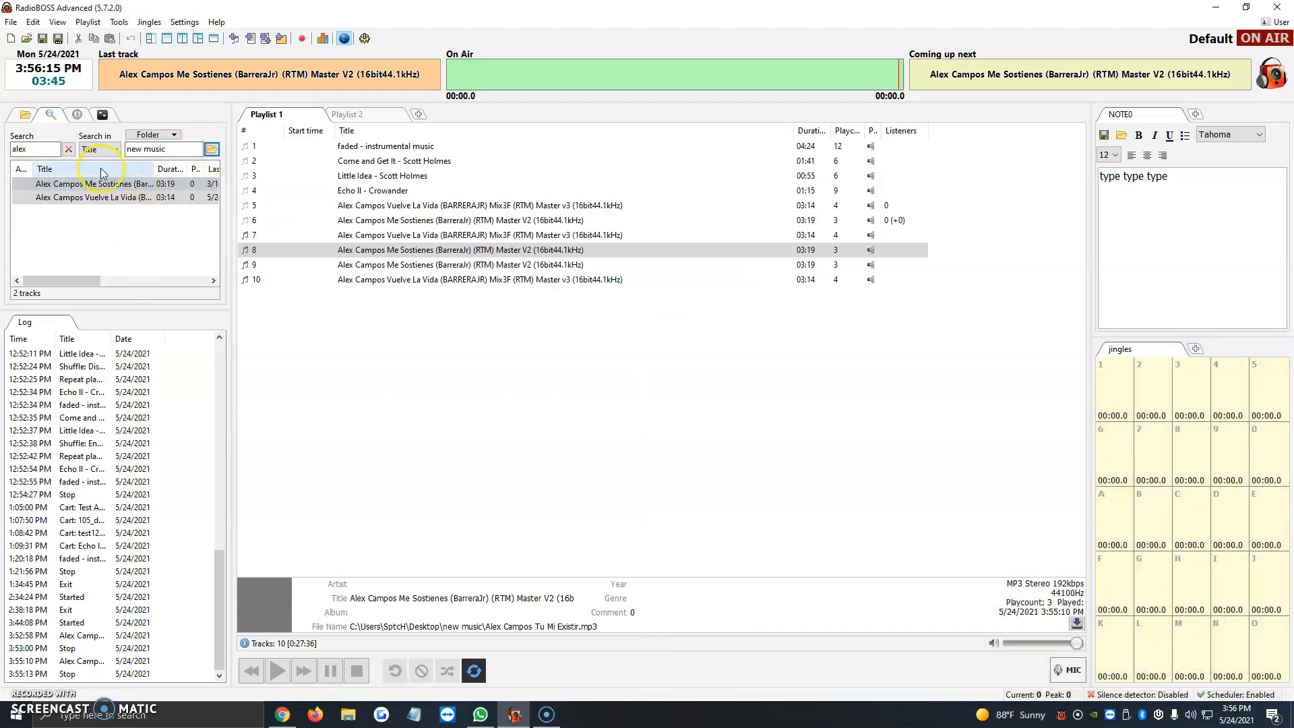
pyautogui.doubleClick(30, 149)
pyautogui.press('BackSpace')
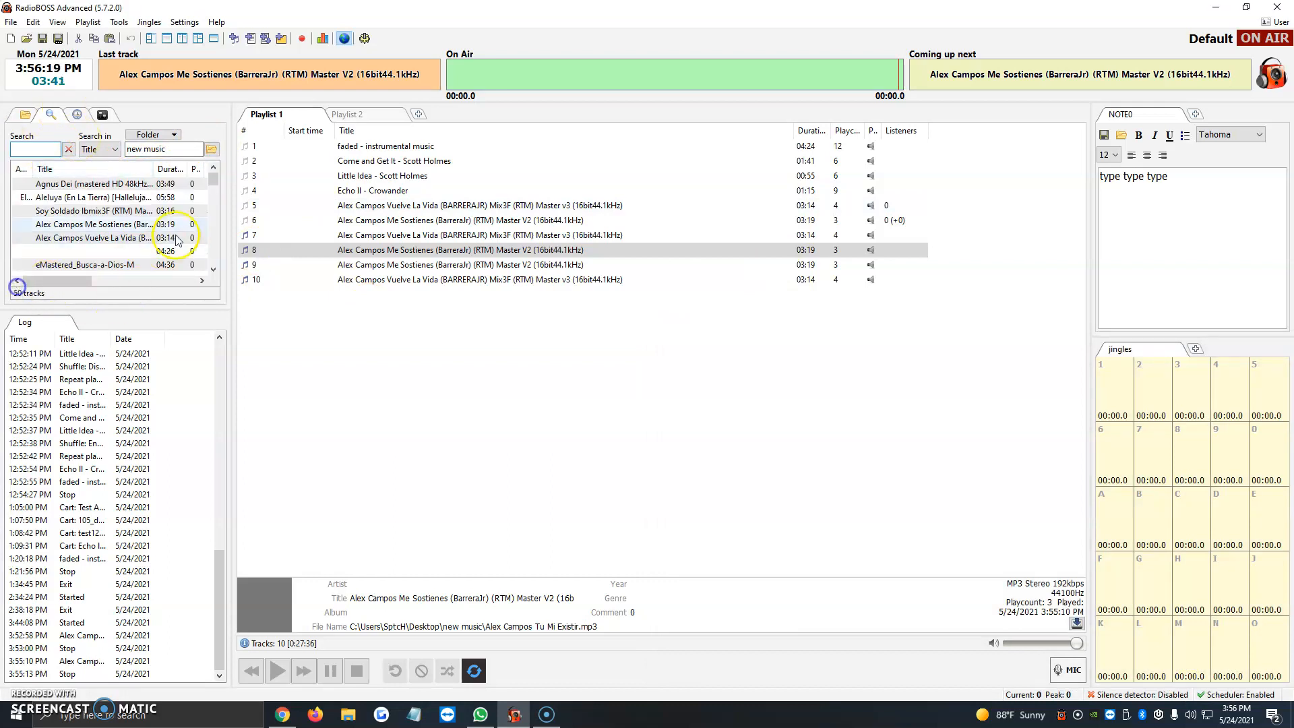
pyautogui.moveTo(212, 180)
pyautogui.mouseDown()
pyautogui.moveTo(213, 236)
pyautogui.moveTo(213, 175)
pyautogui.mouseUp()
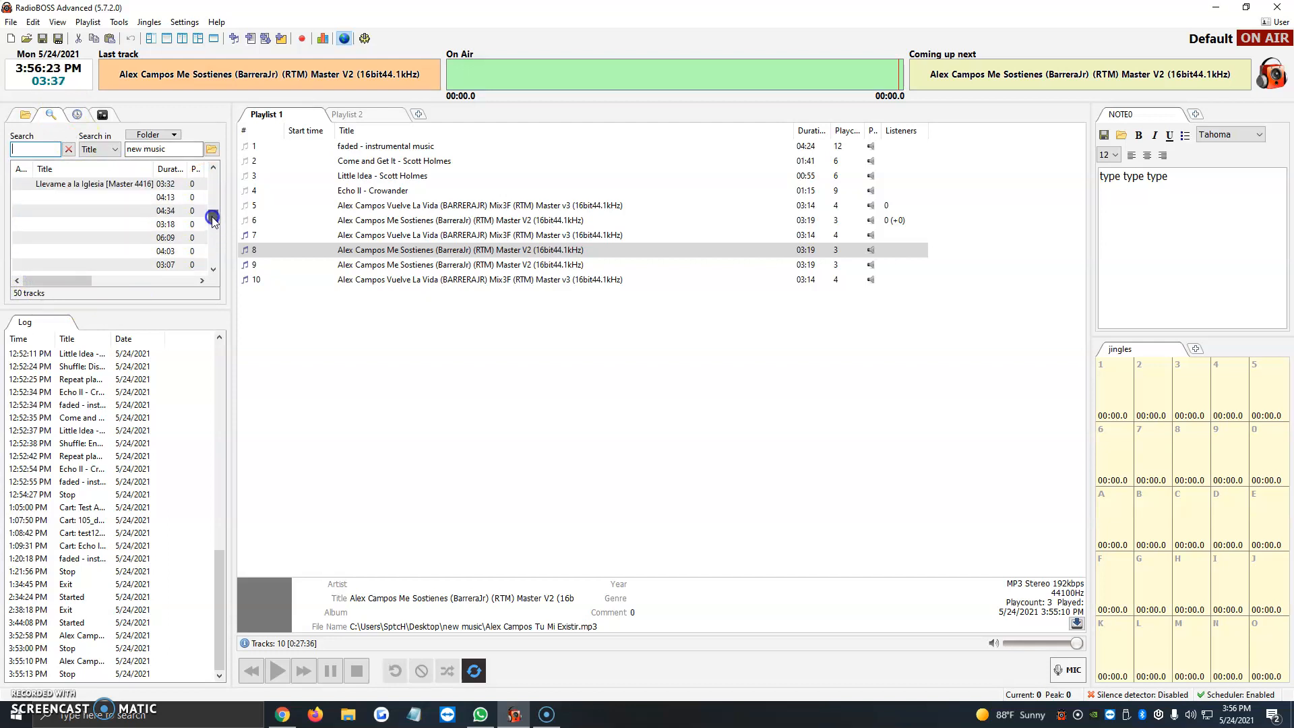